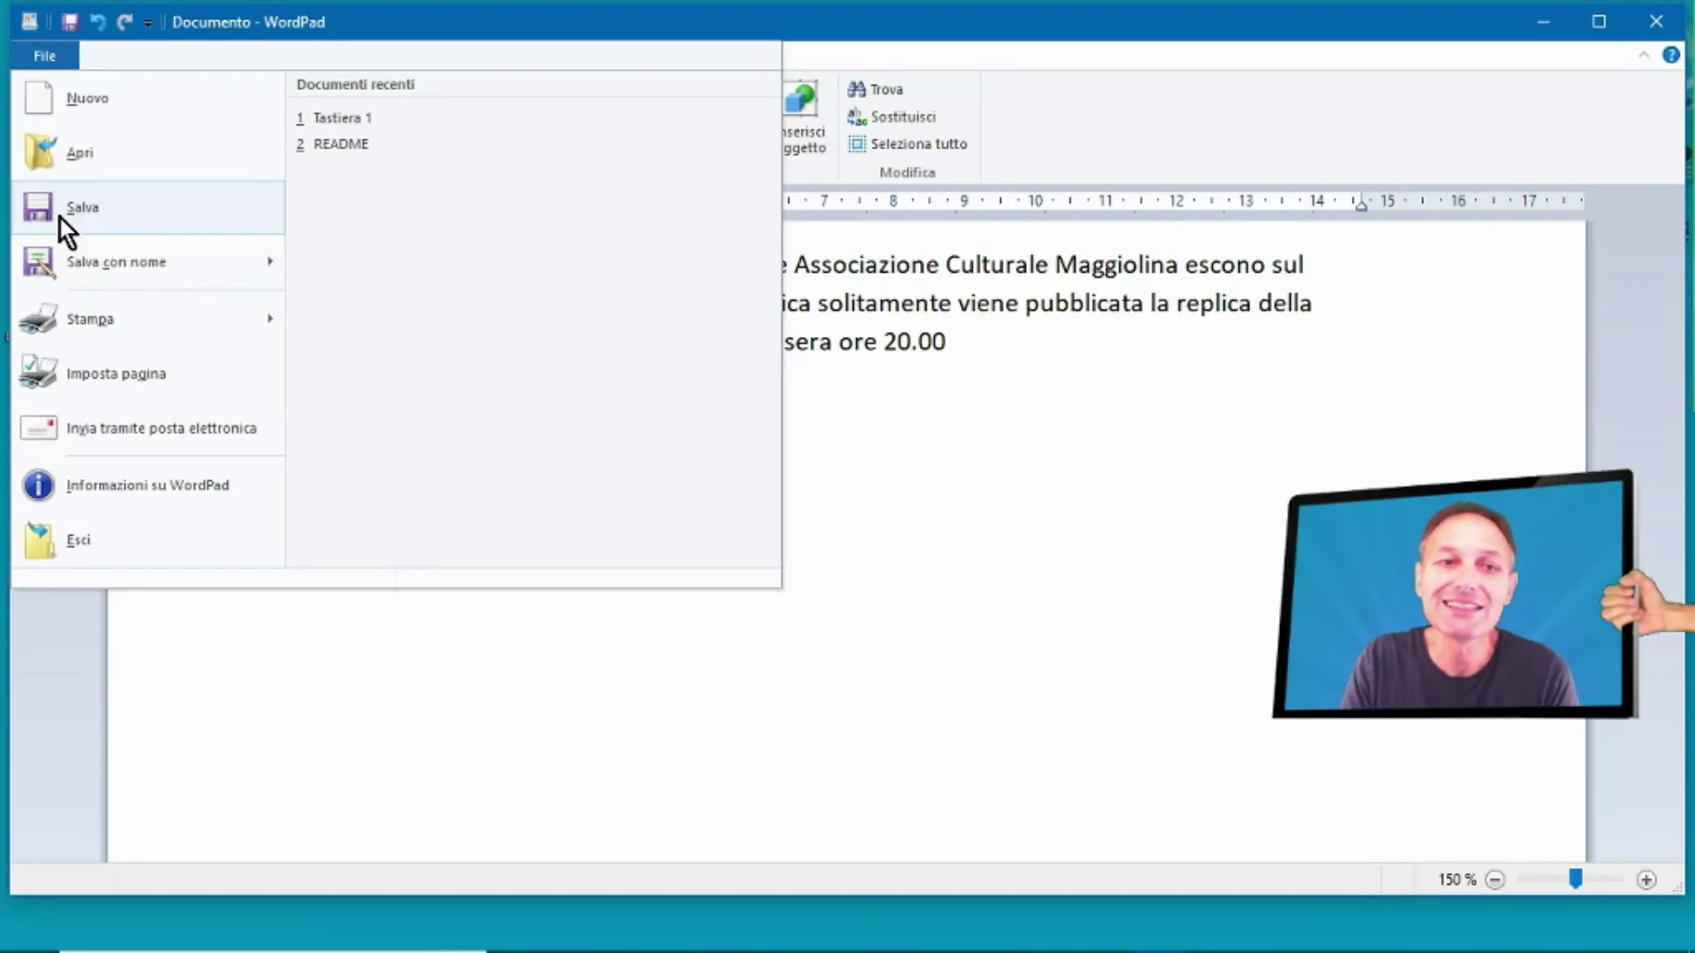
mouse_move(91, 279)
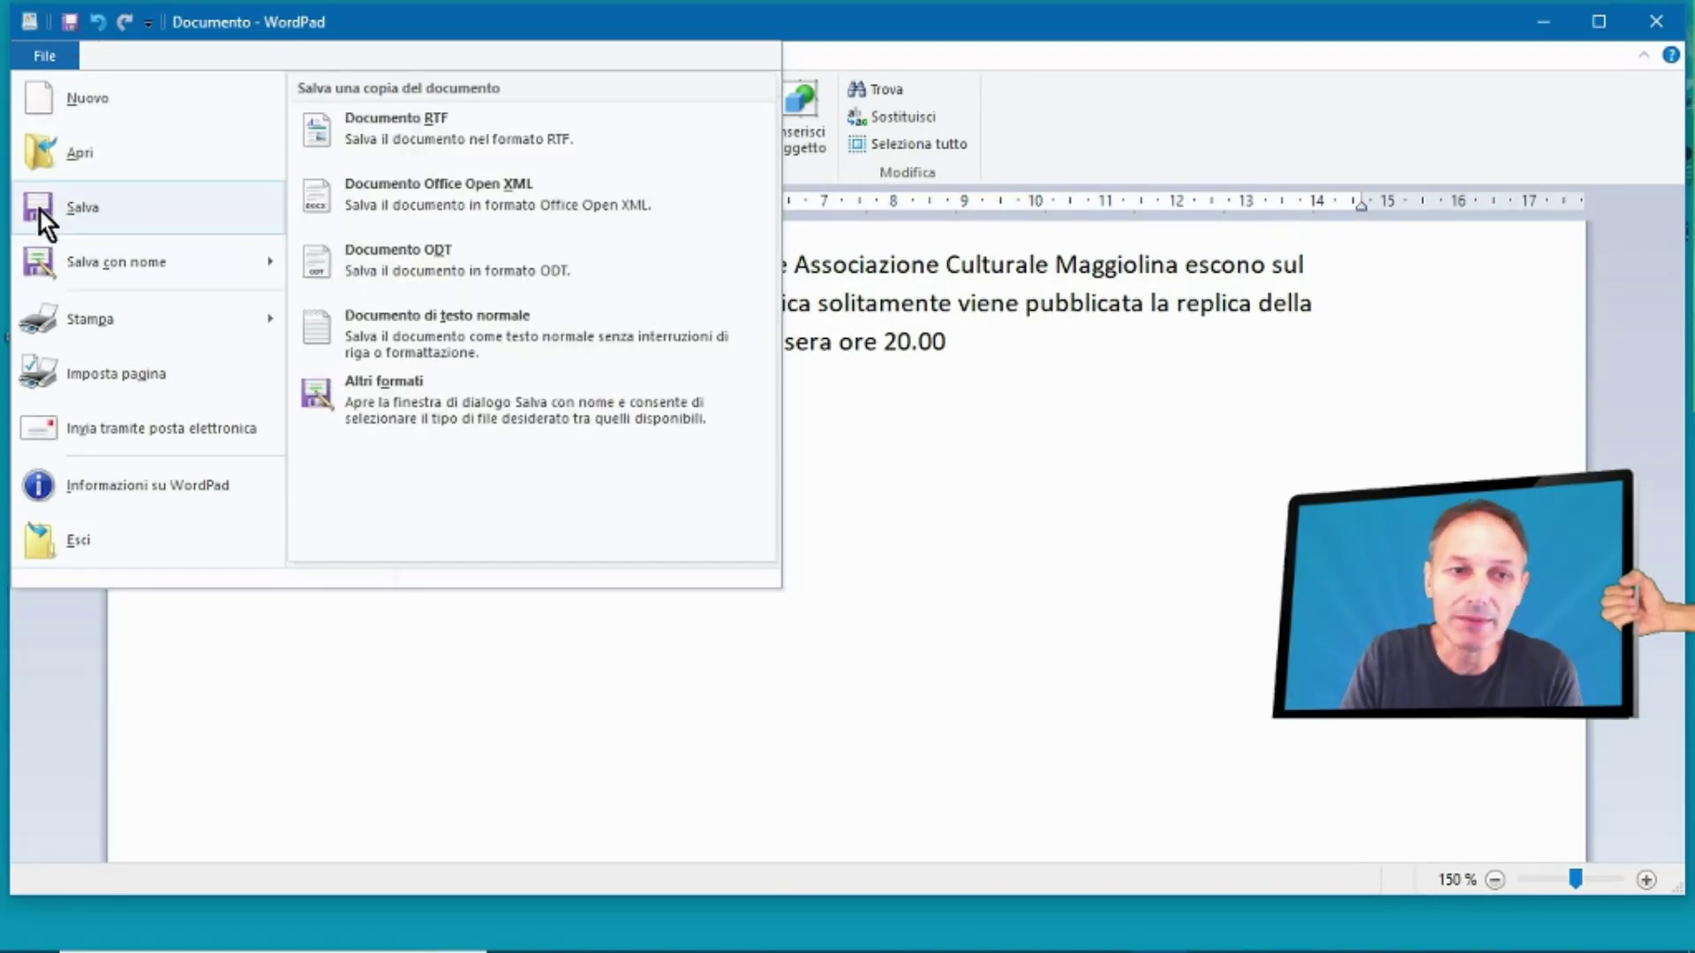
click(221, 615)
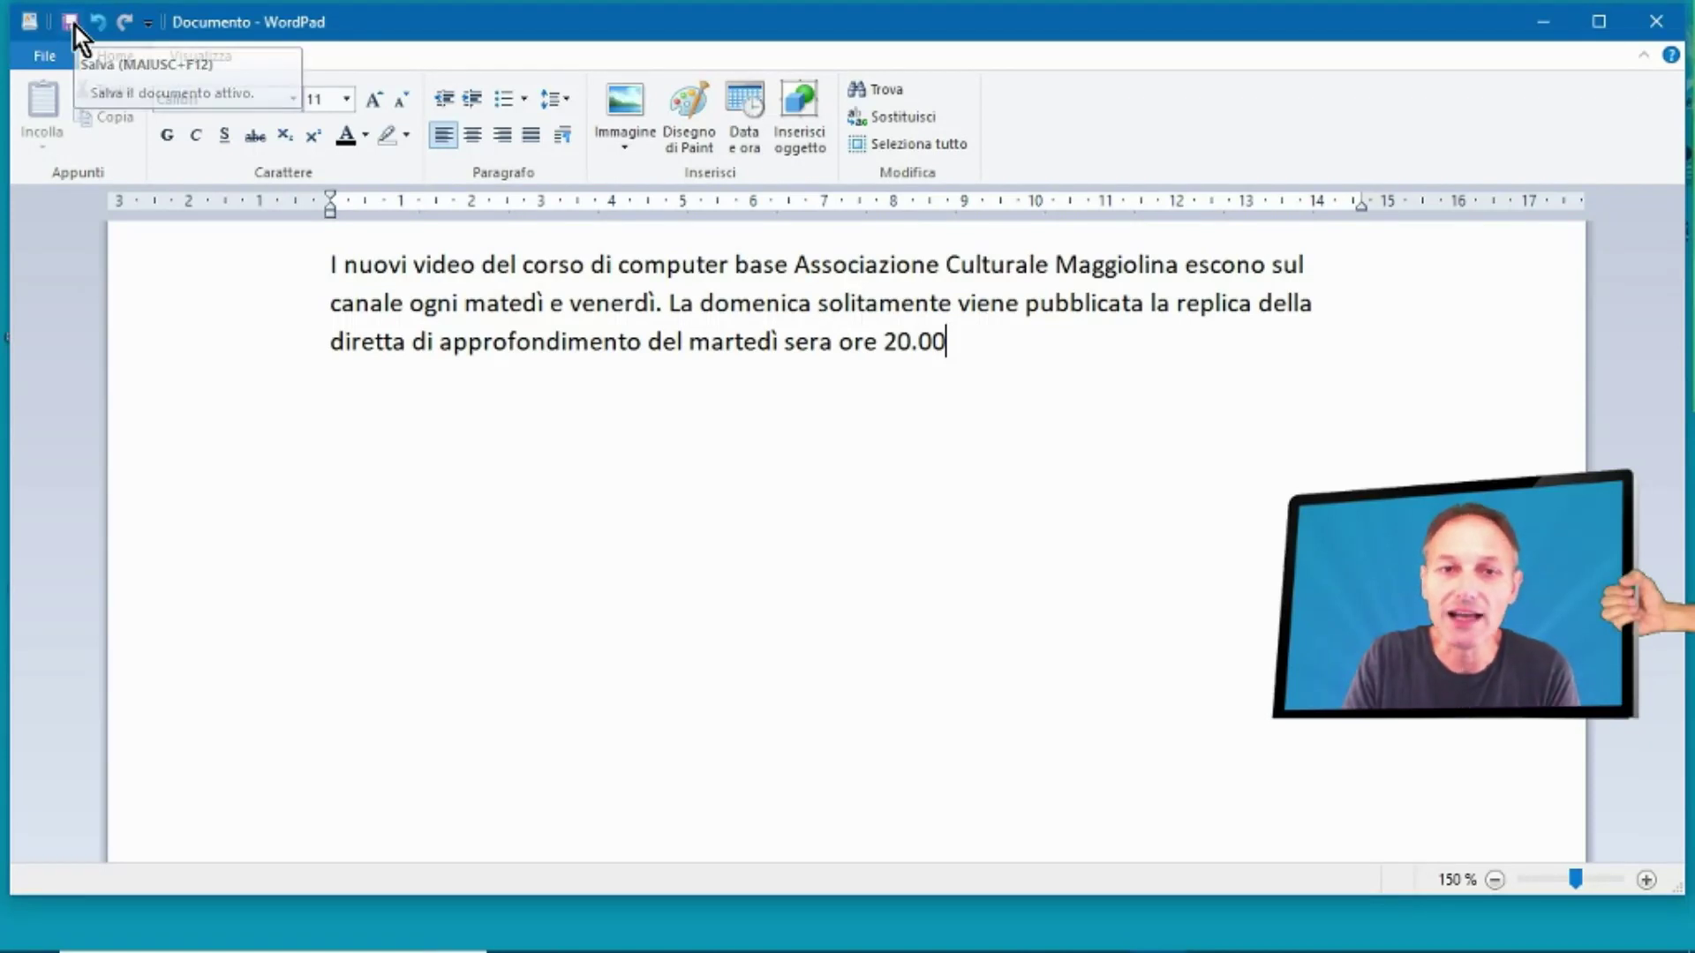
click(74, 24)
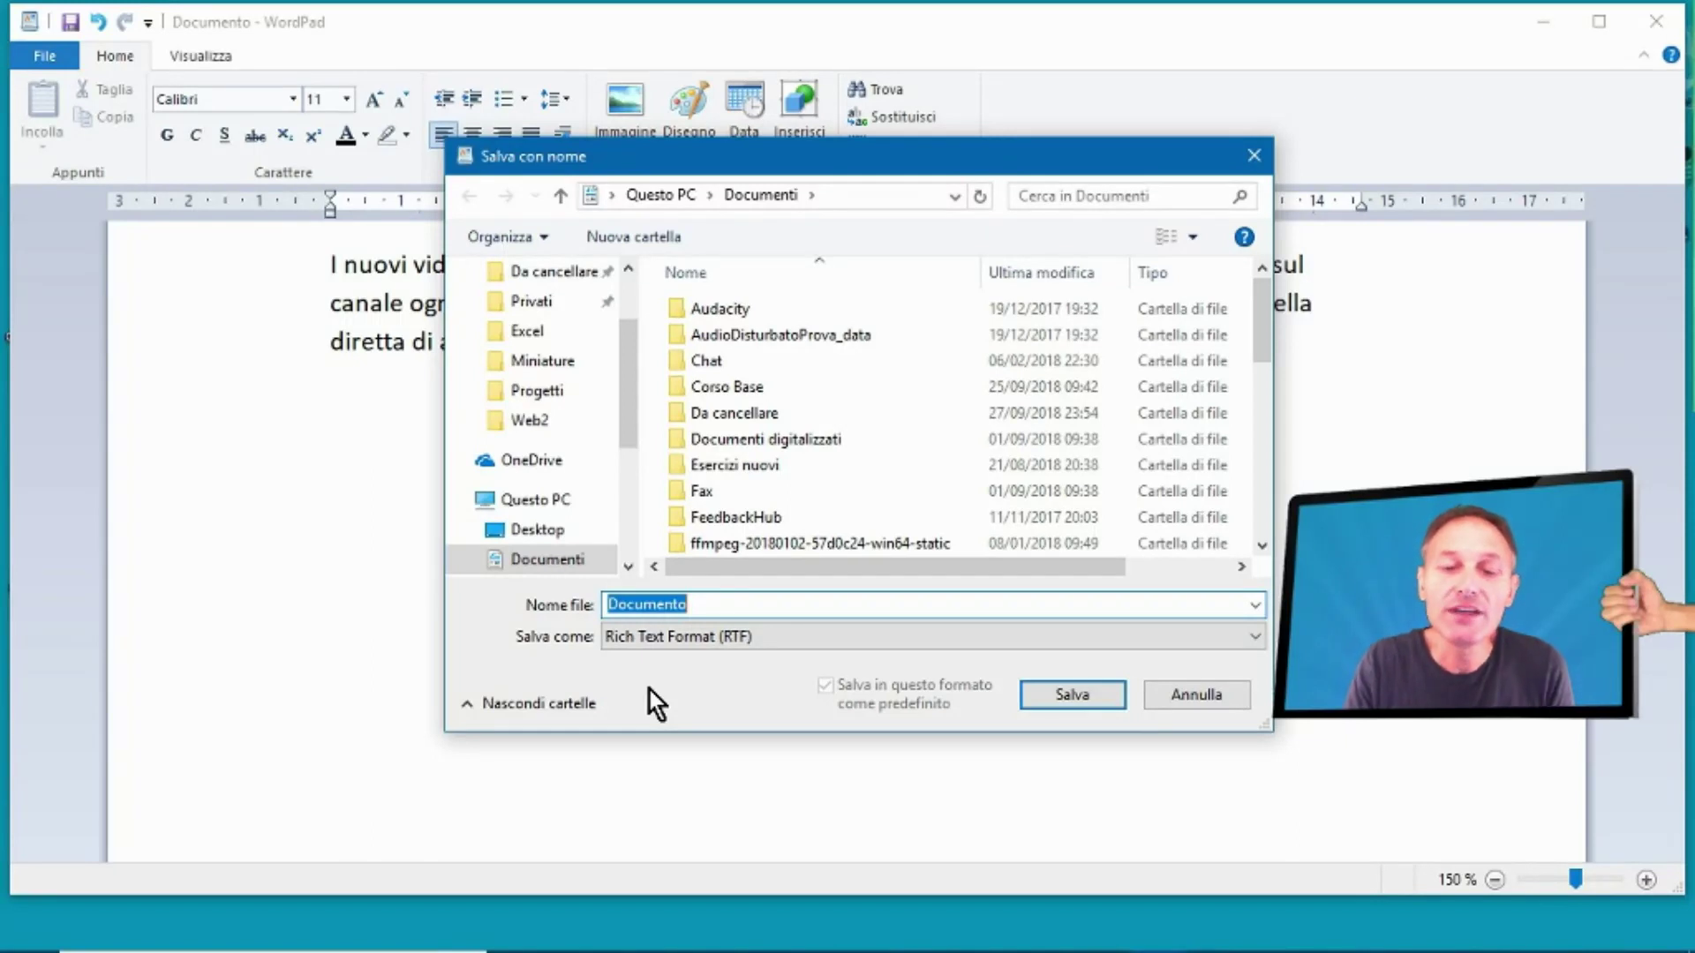
click(709, 603)
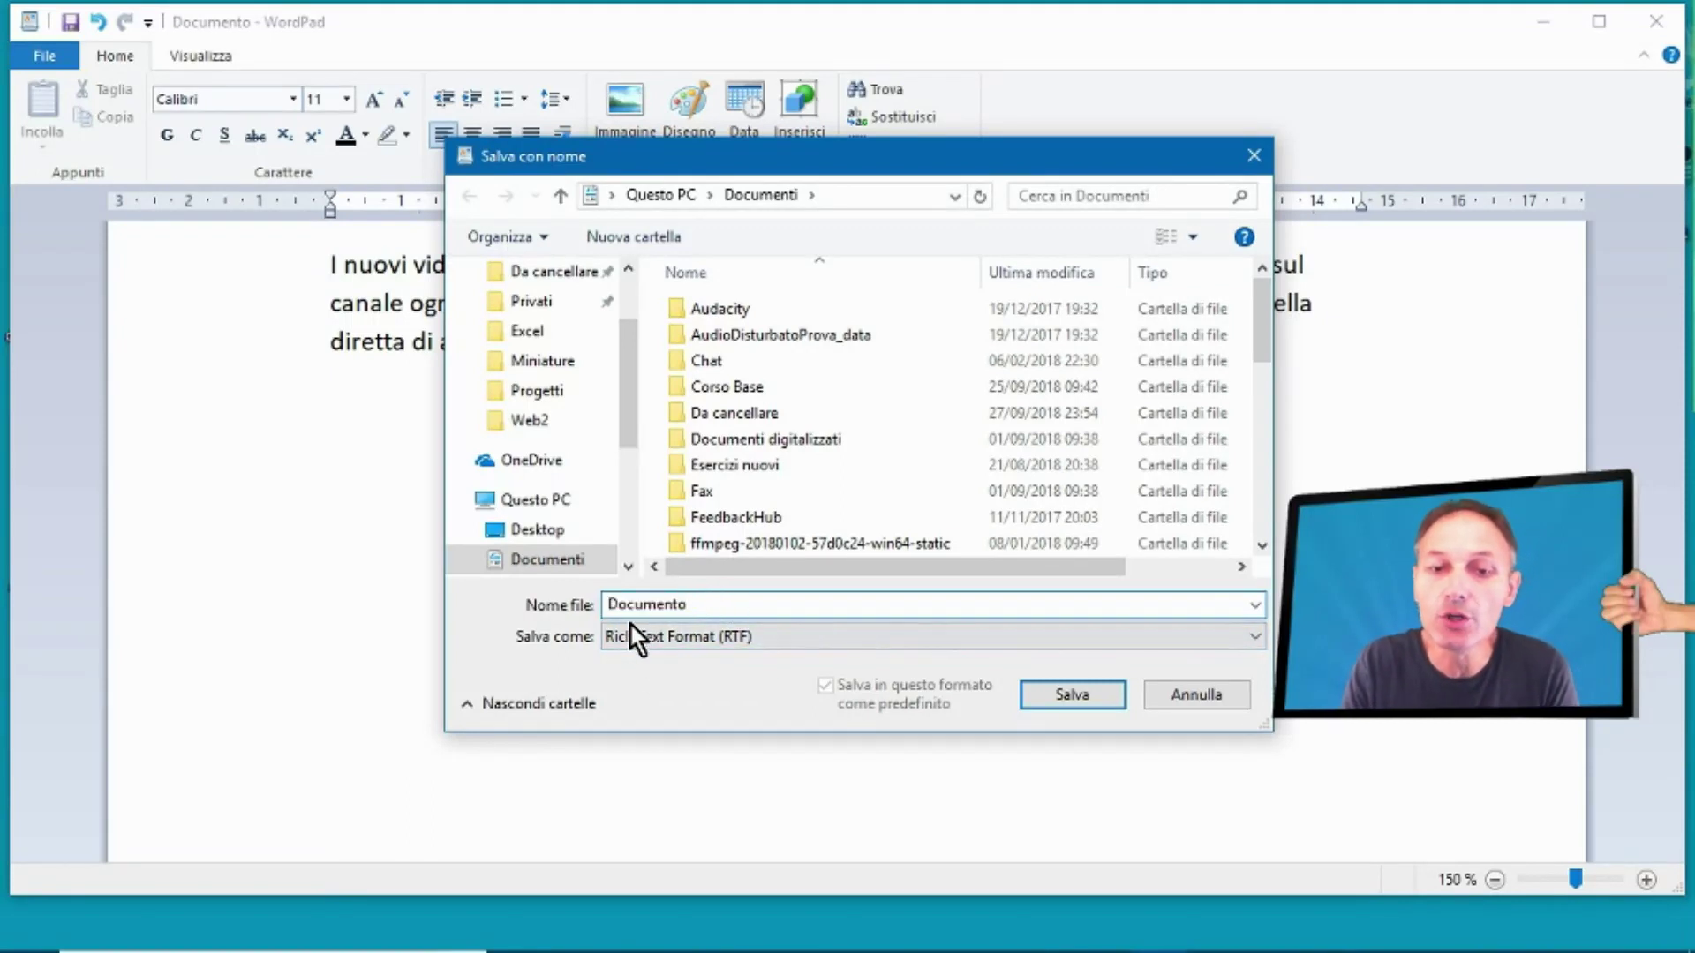
text(ffdsfsdjflfjldsfjs)
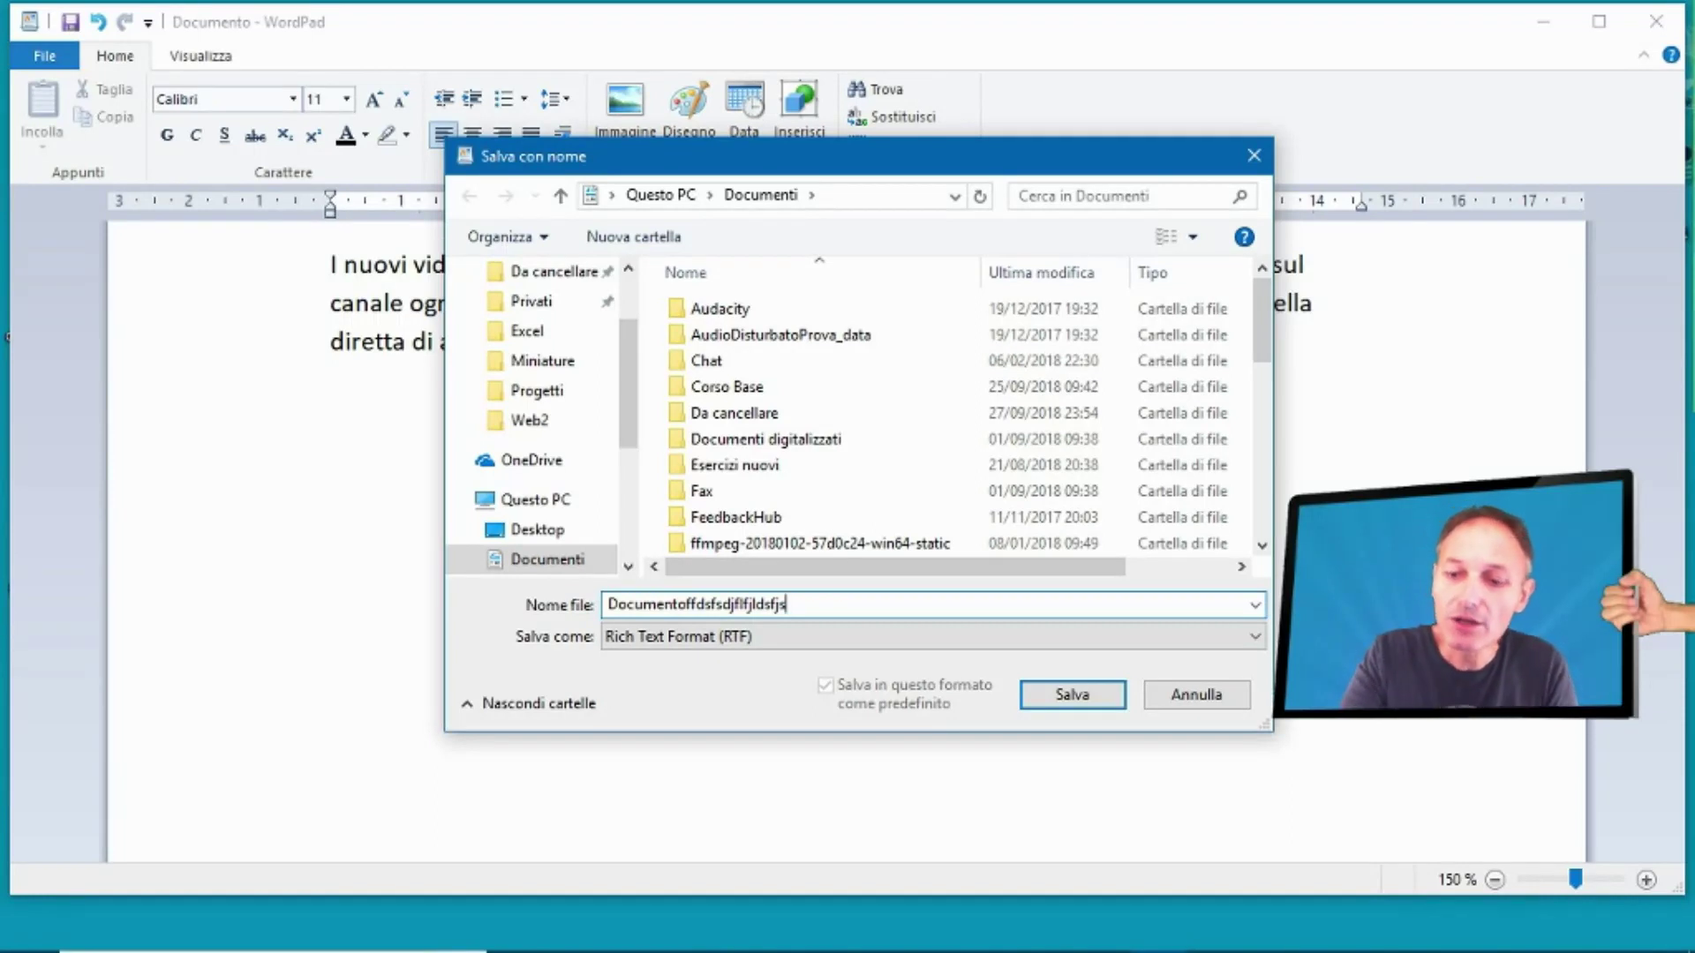
key(BackSpace)
key(BackSpace)
key(BackSpace)
key(BackSpace)
key(BackSpace)
key(BackSpace)
key(BackSpace)
key(BackSpace)
key(BackSpace)
key(BackSpace)
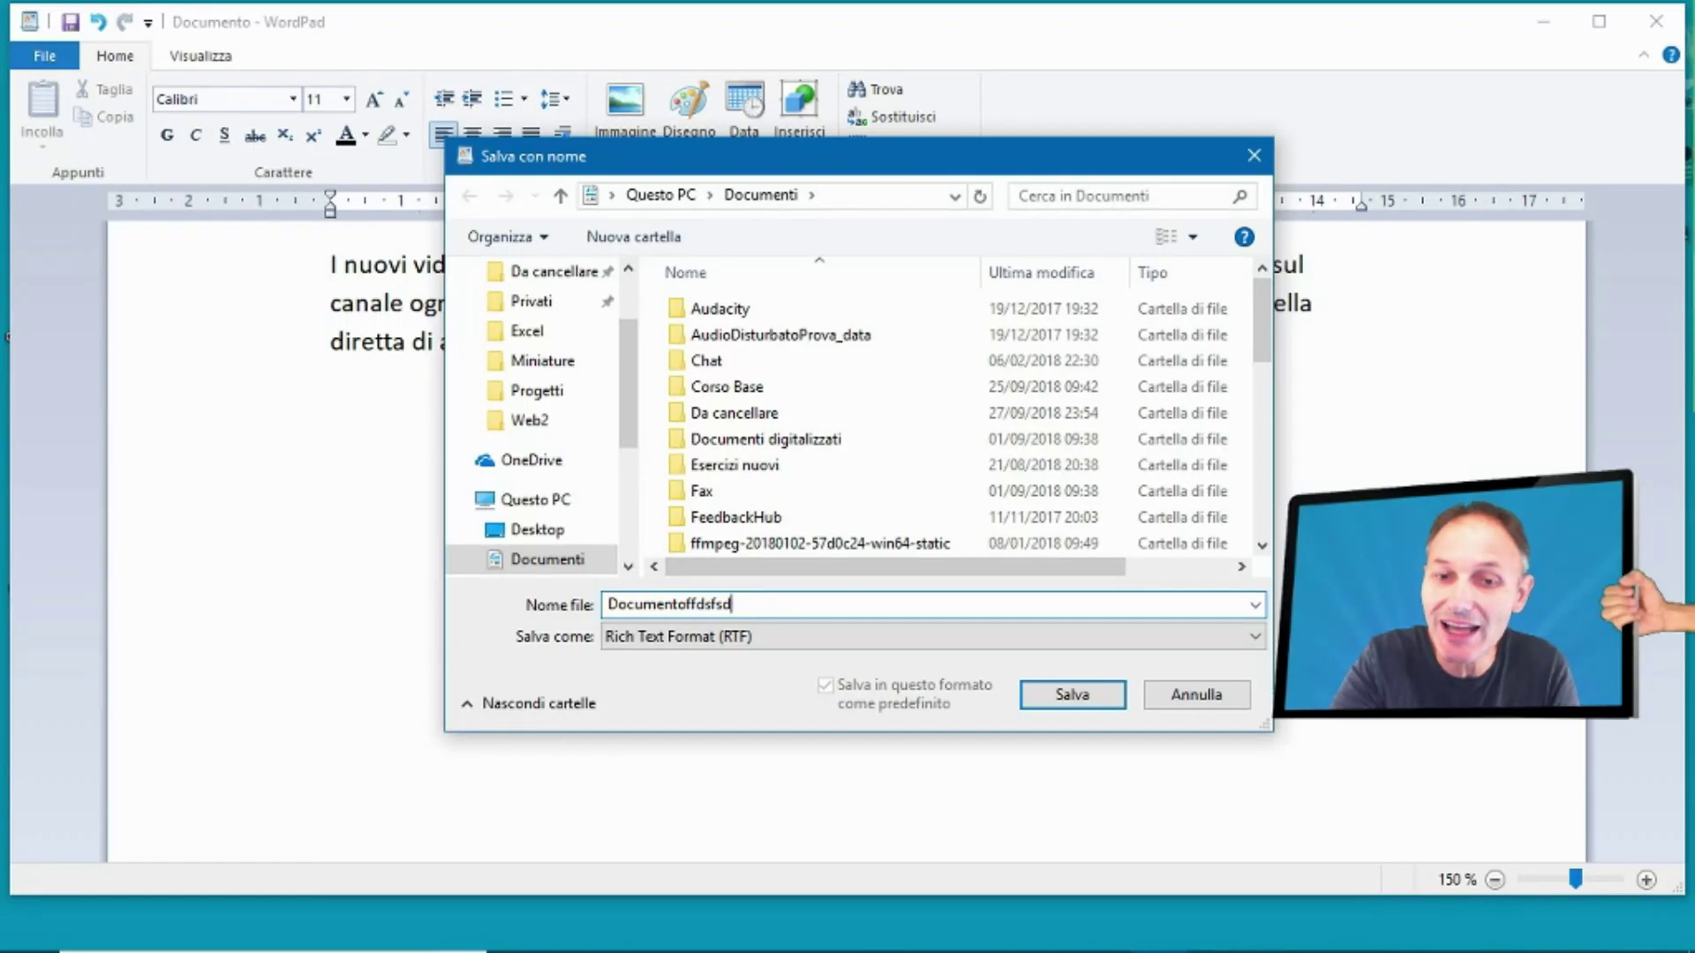
key(BackSpace)
key(BackSpace)
key(BackSpace)
key(BackSpace)
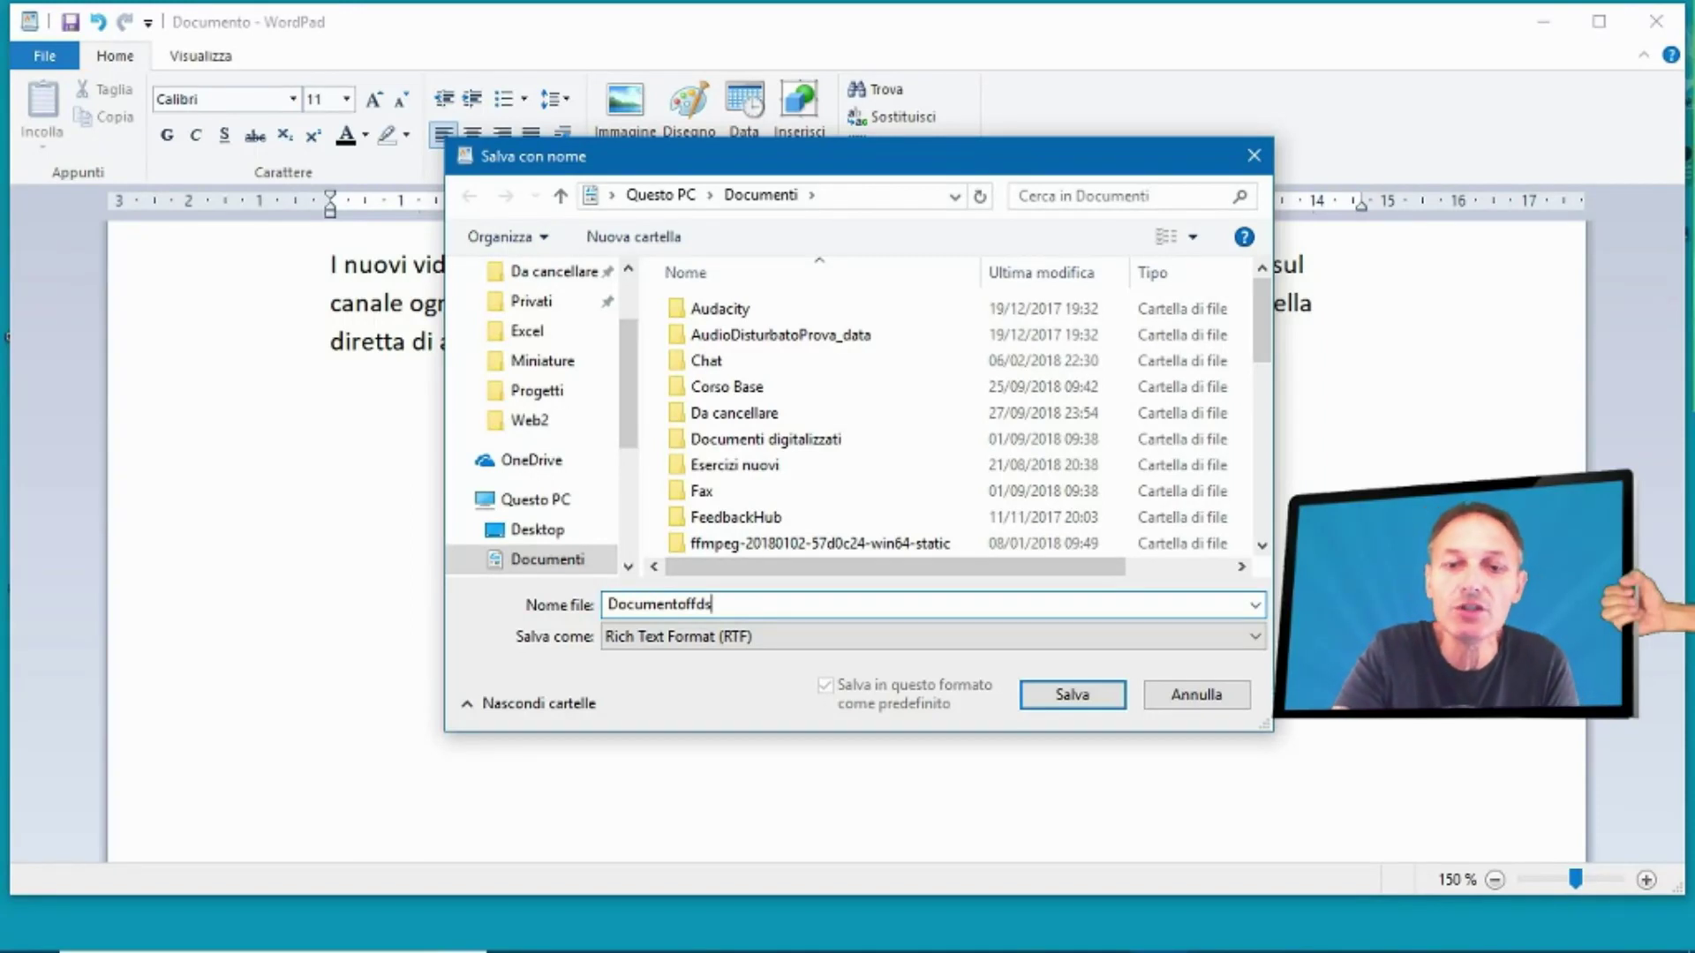
key(BackSpace)
key(BackSpace)
key(BackSpace)
key(BackSpace)
key(BackSpace)
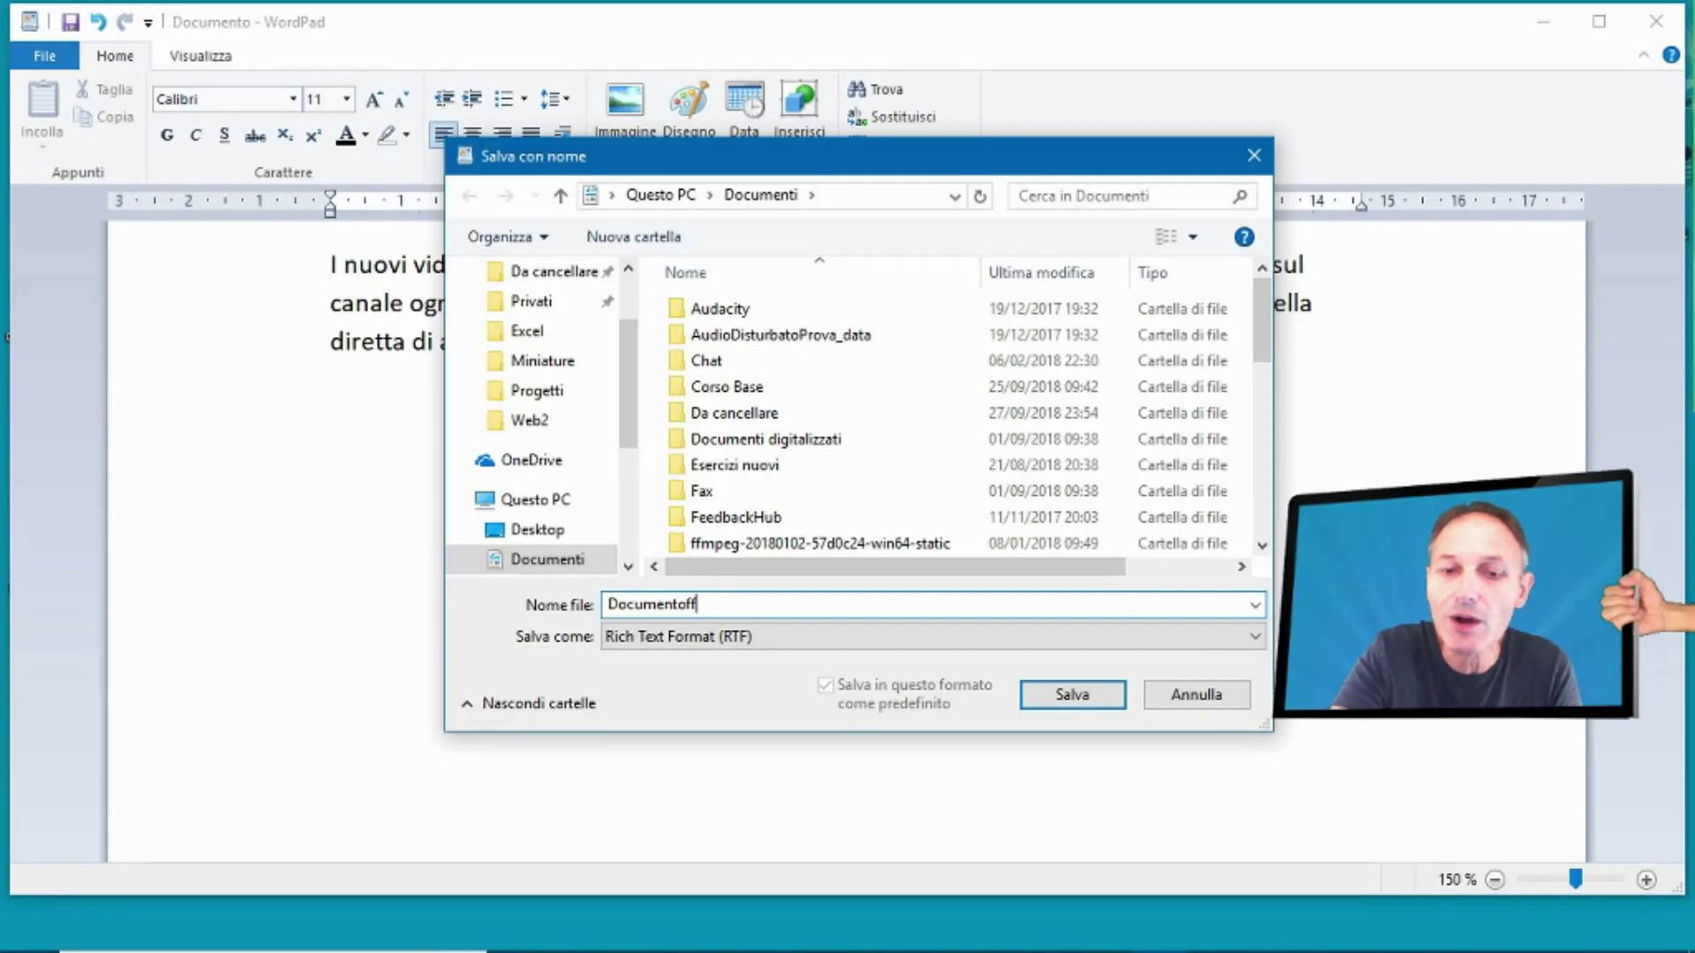
key(BackSpace)
key(BackSpace)
key(BackSpace)
key(BackSpace)
key(BackSpace)
key(BackSpace)
key(BackSpace)
key(BackSpace)
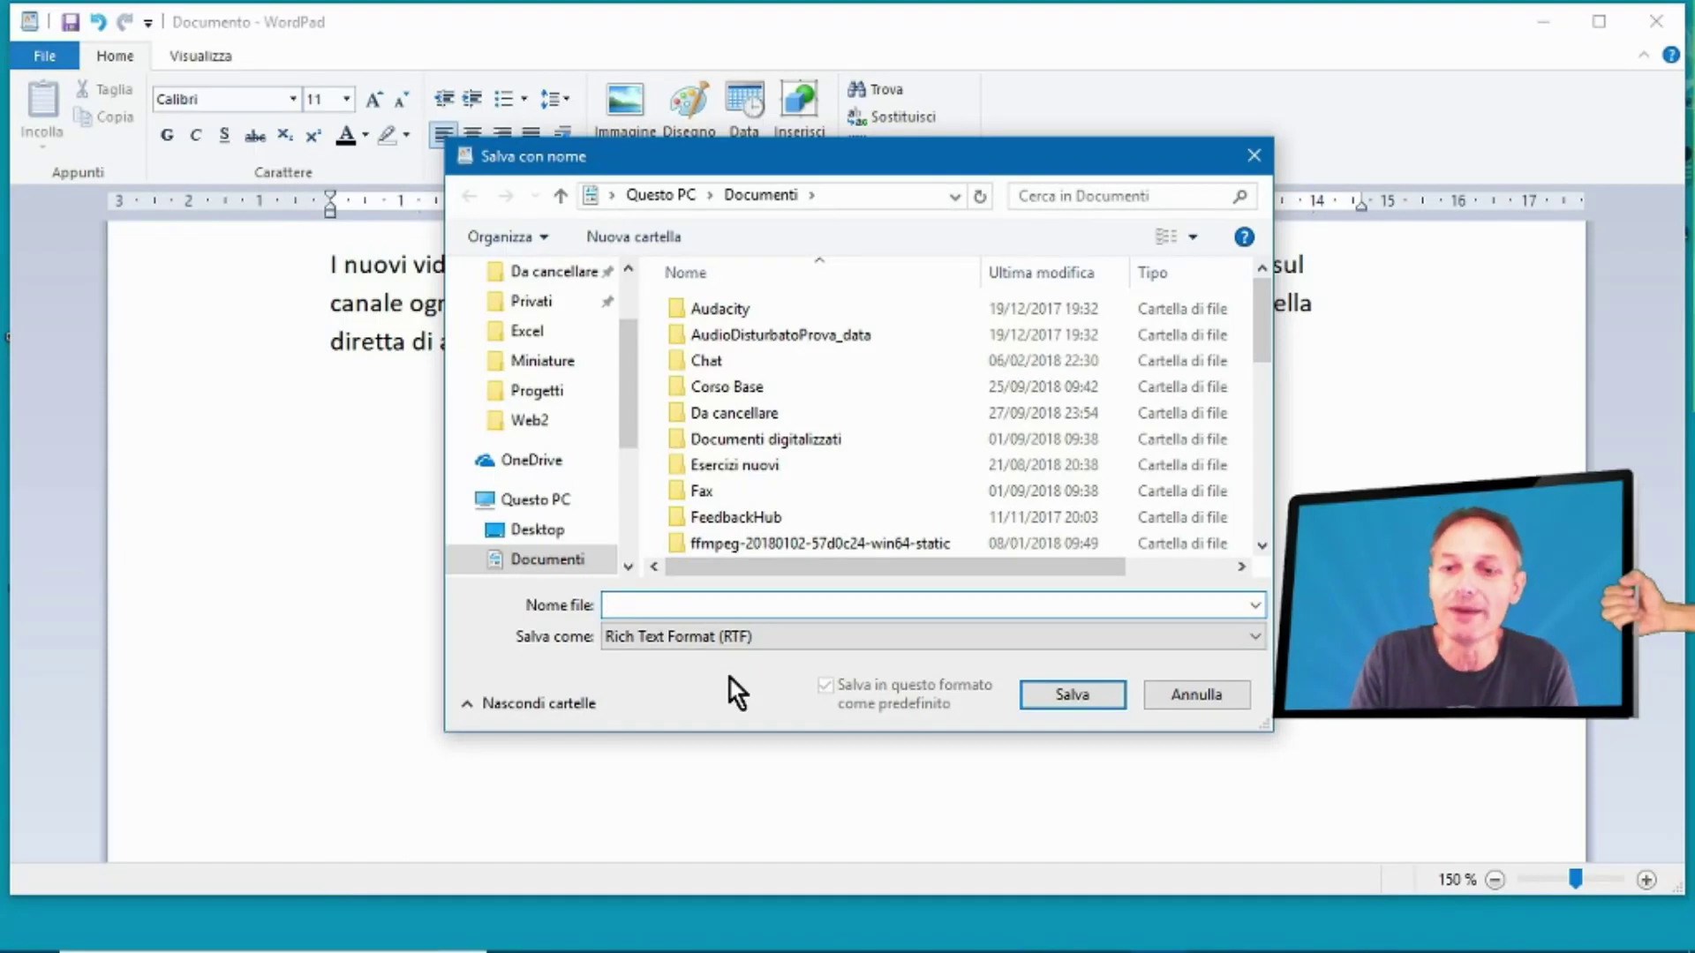
click(1195, 696)
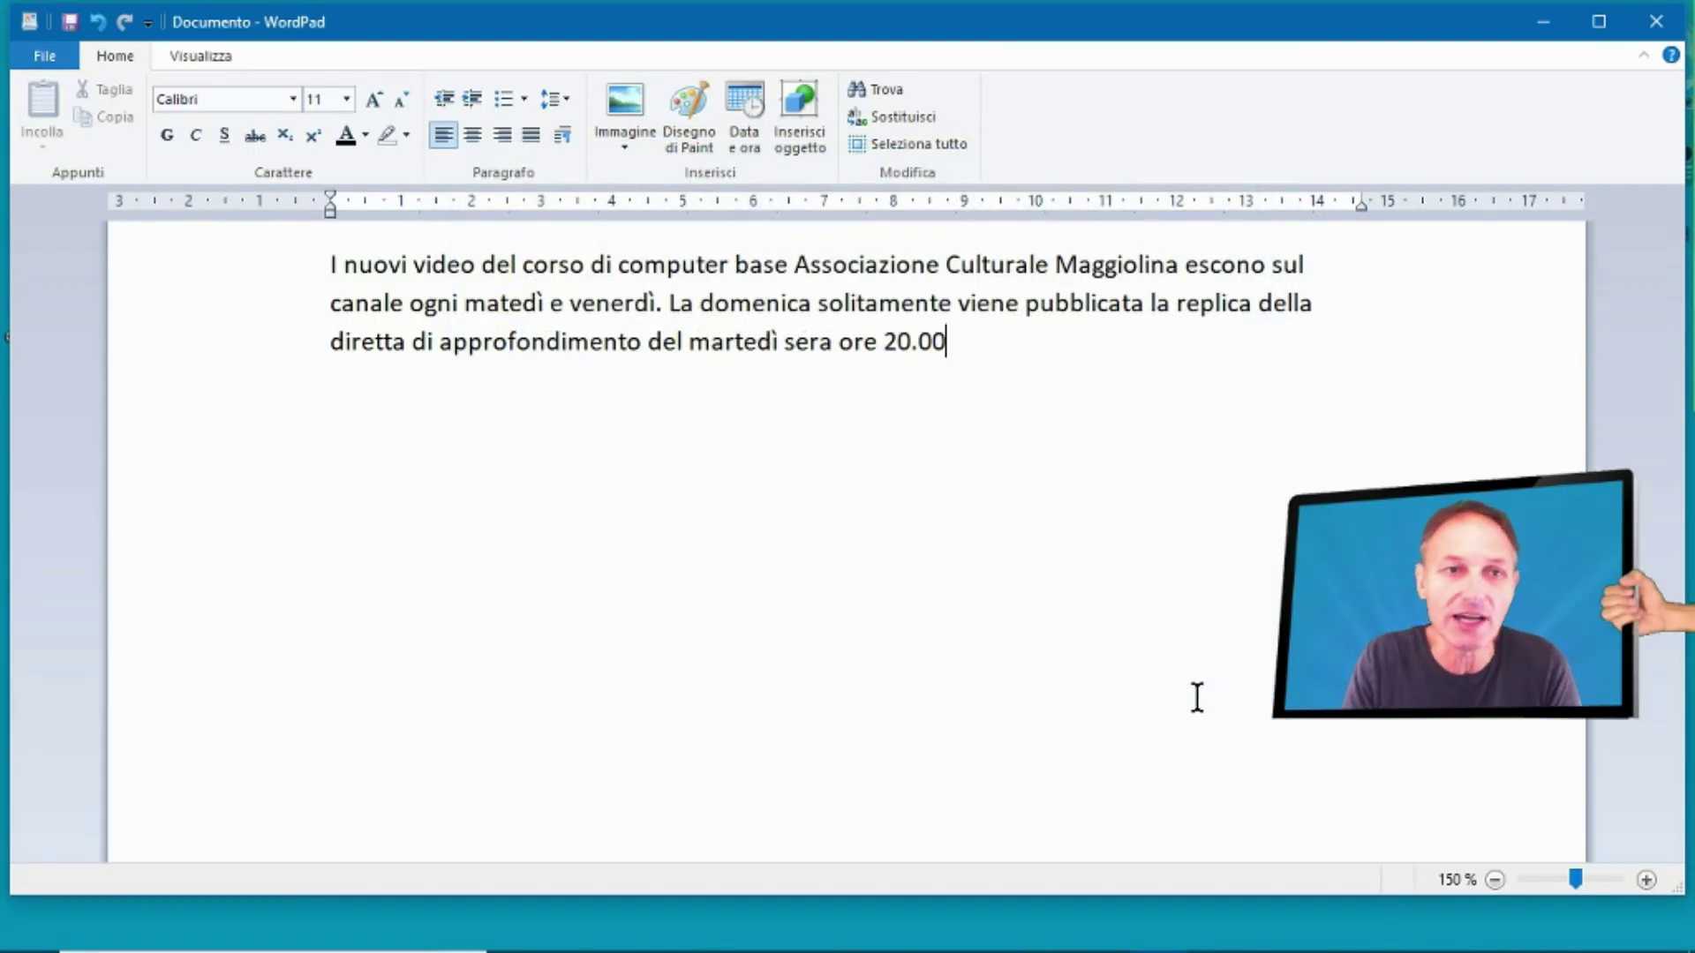
Save the document in the Documenti folder as "Testo prova lezione 9" in Rich Text Format (RTF).
click(67, 22)
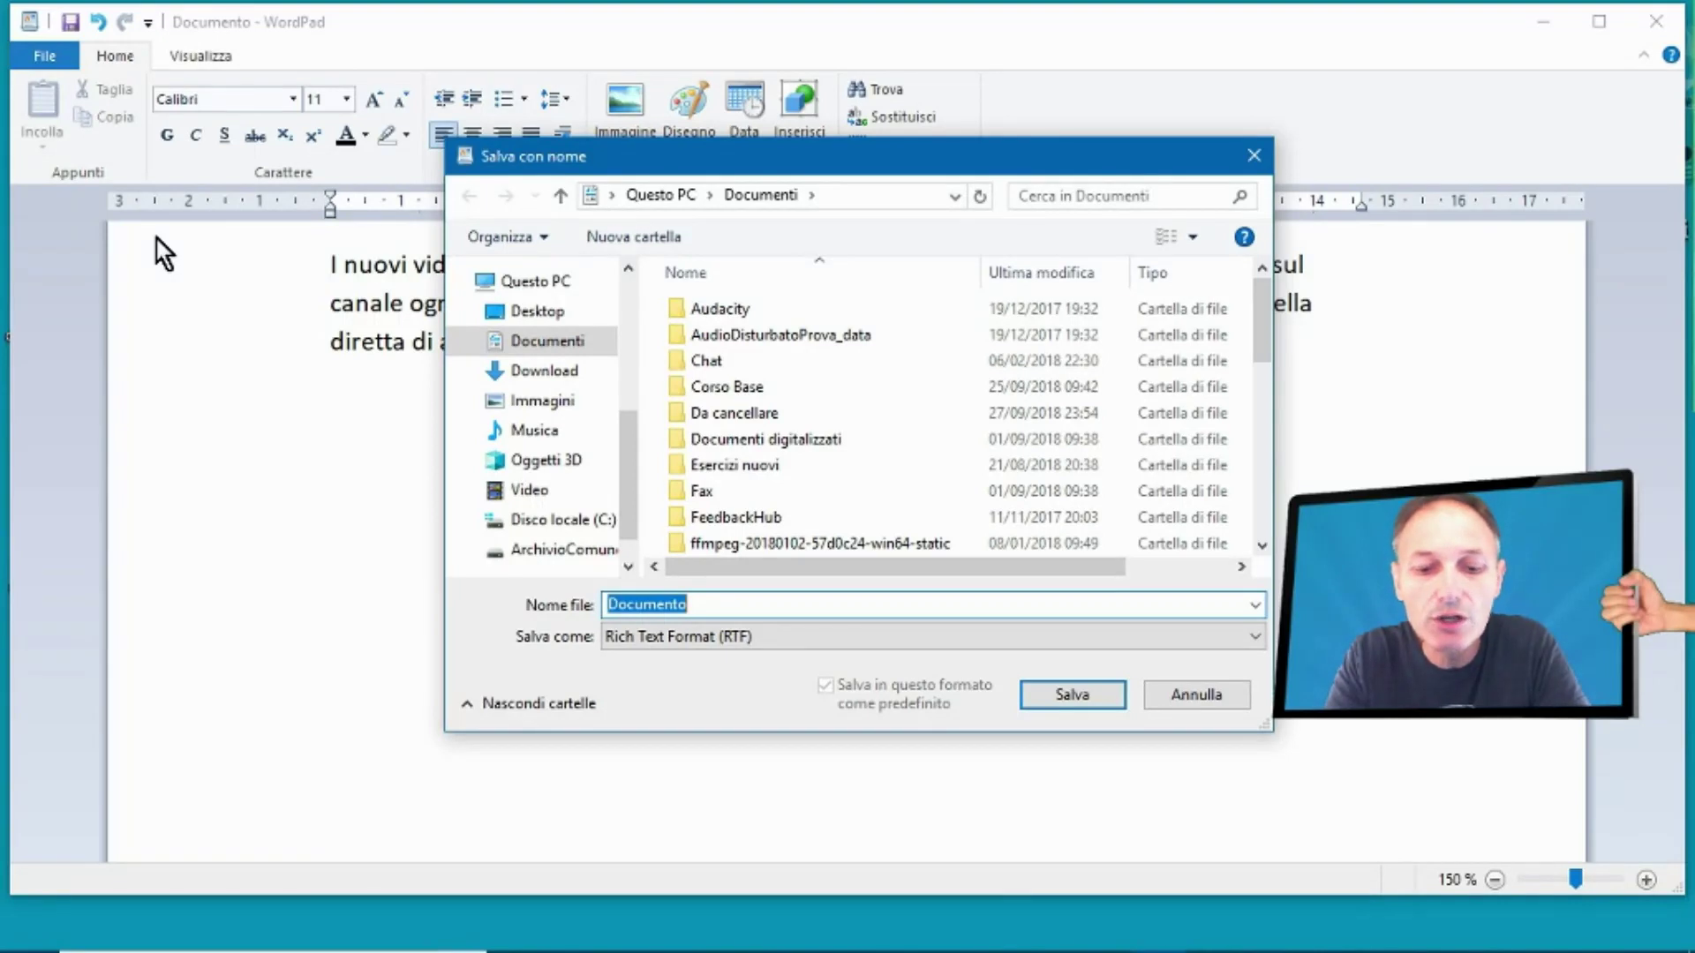
text(Test)
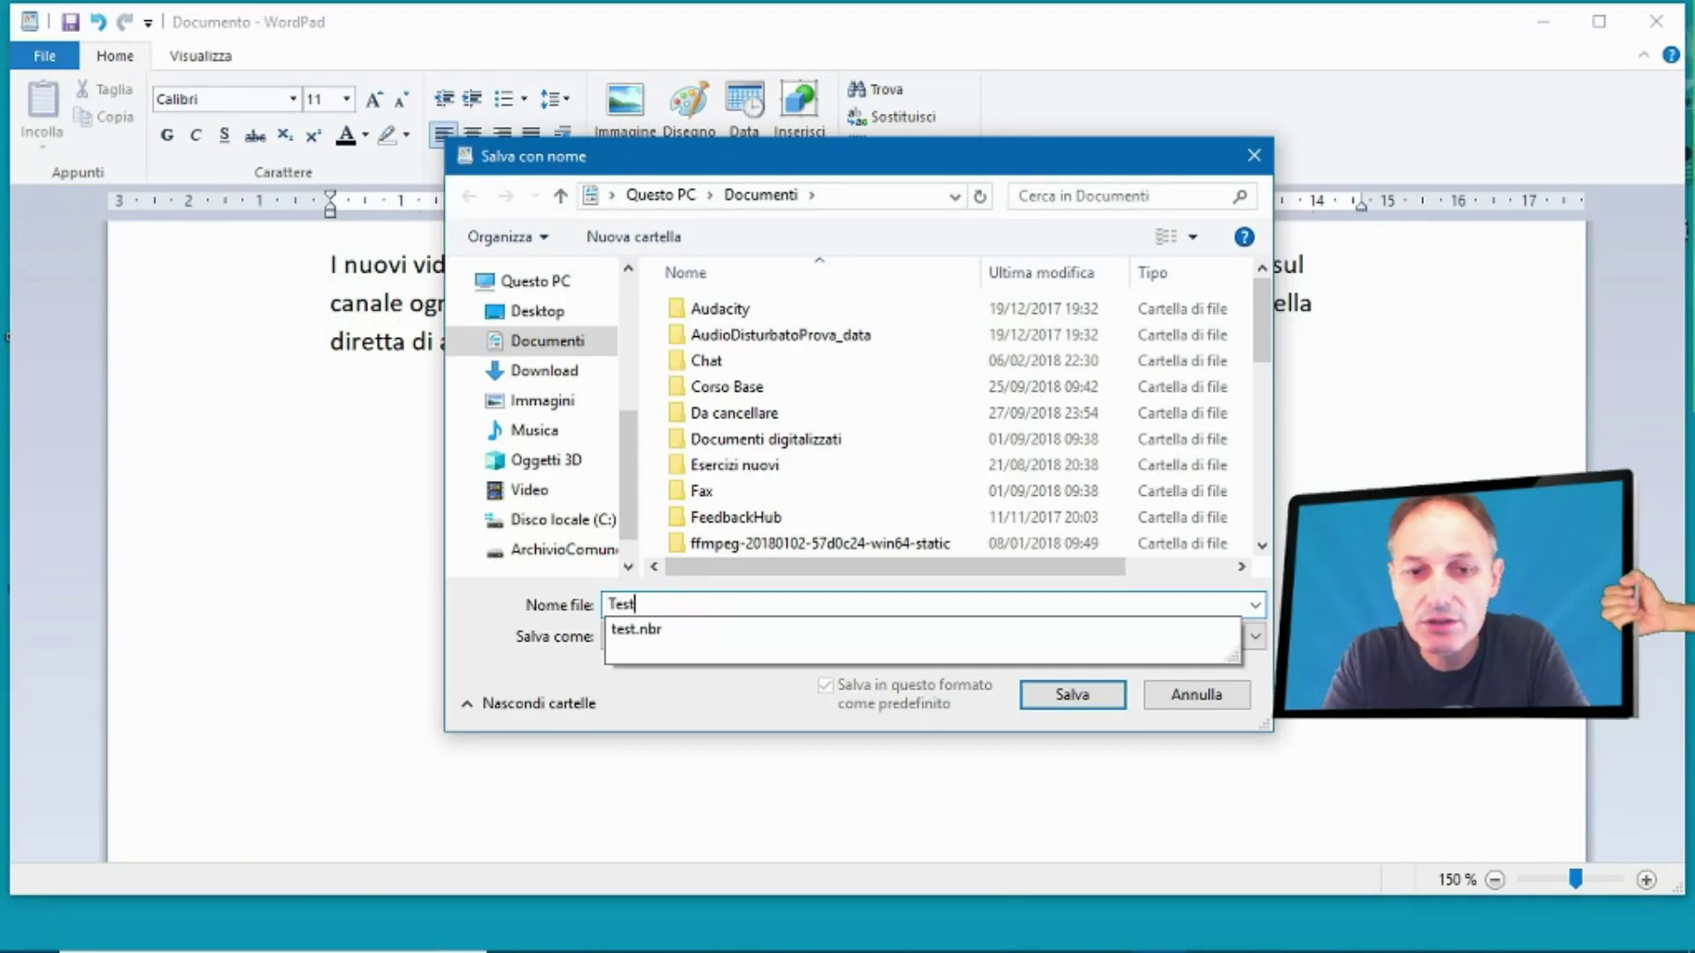
text(o prova lezi)
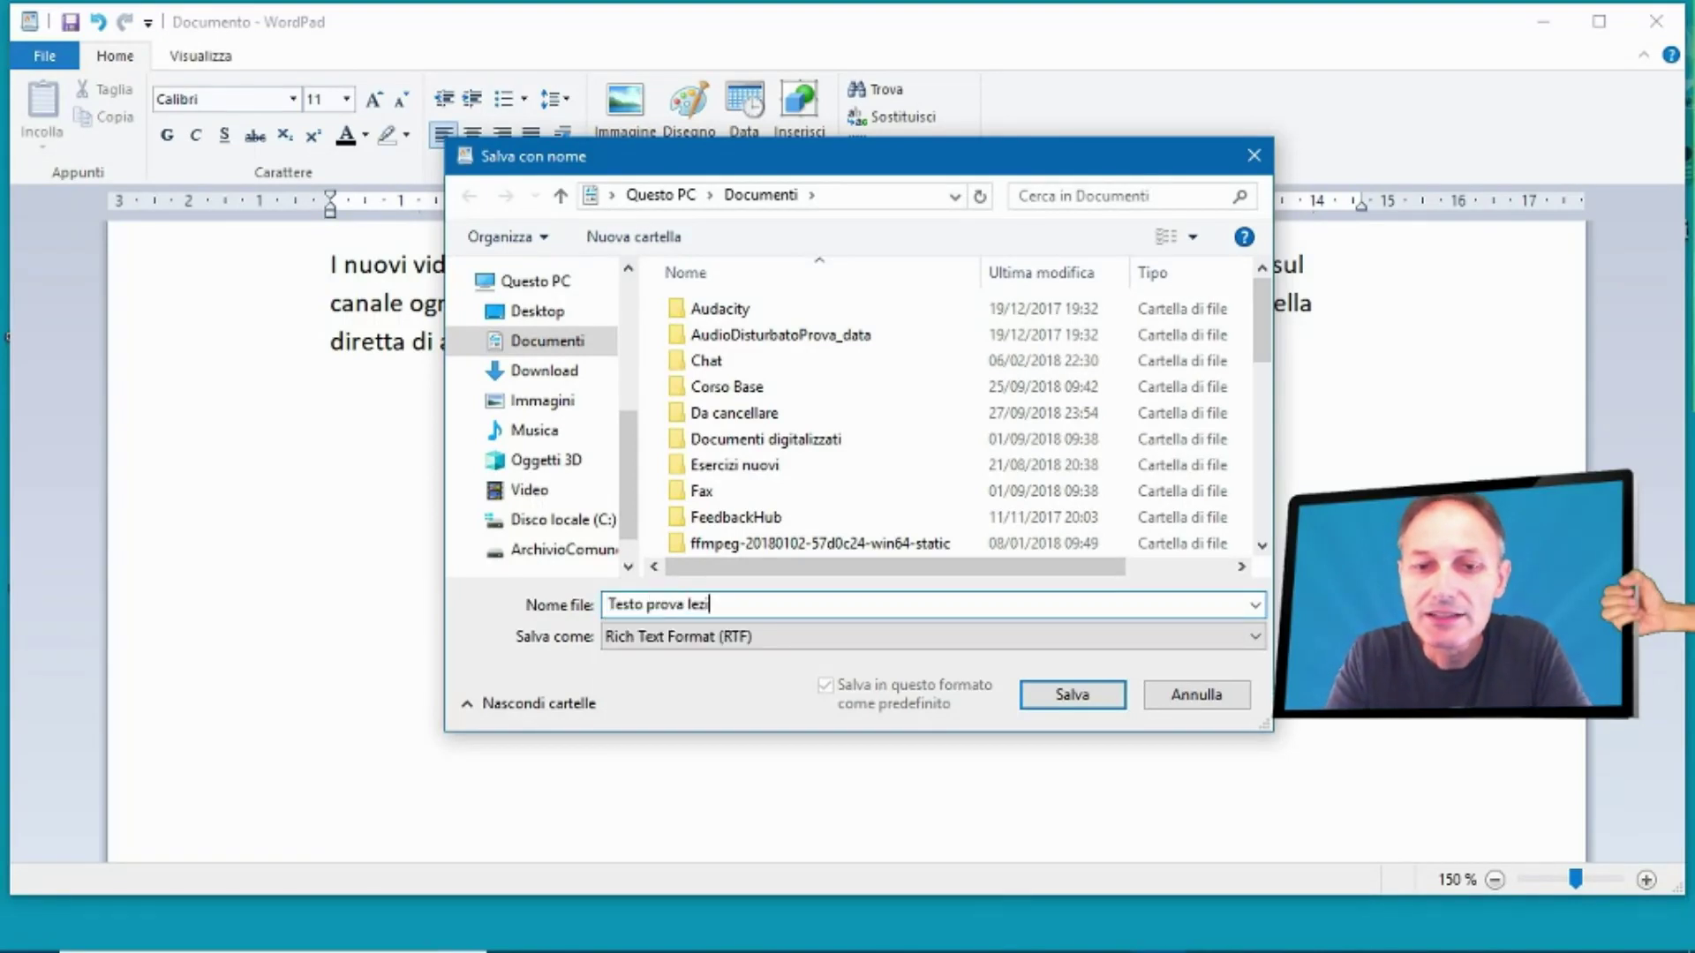
text(one 9)
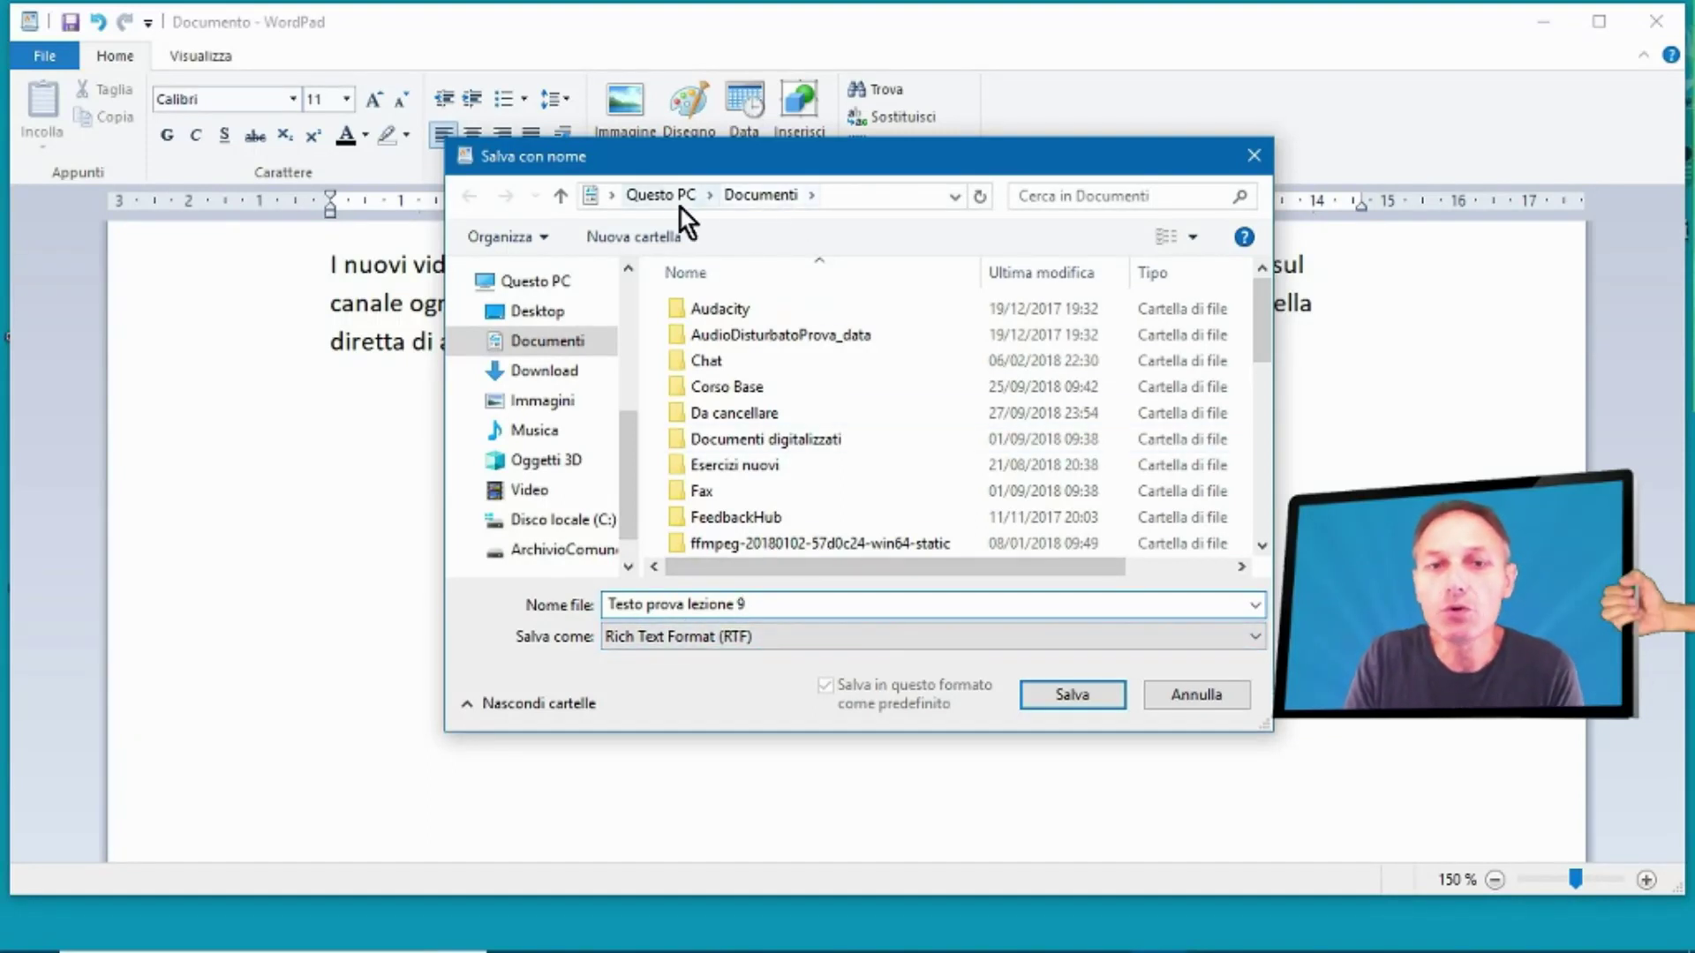
click(1069, 692)
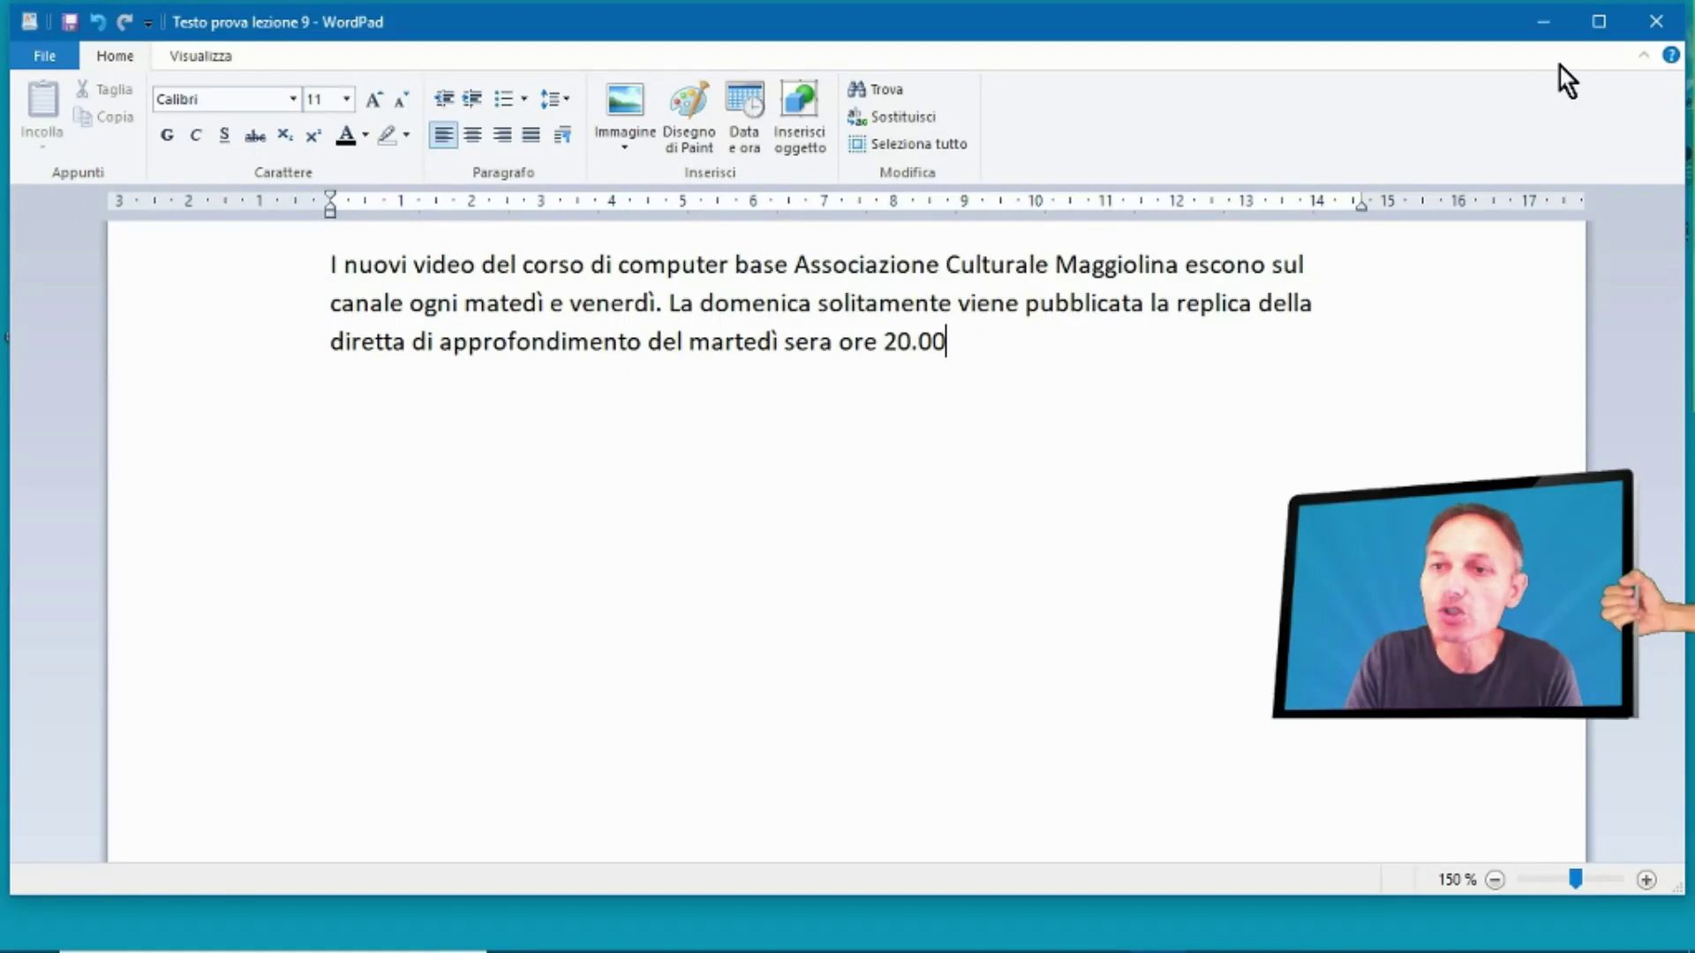
Close the saved WordPad document and switch to Paint, maximizing its window with the blank image.
click(1653, 23)
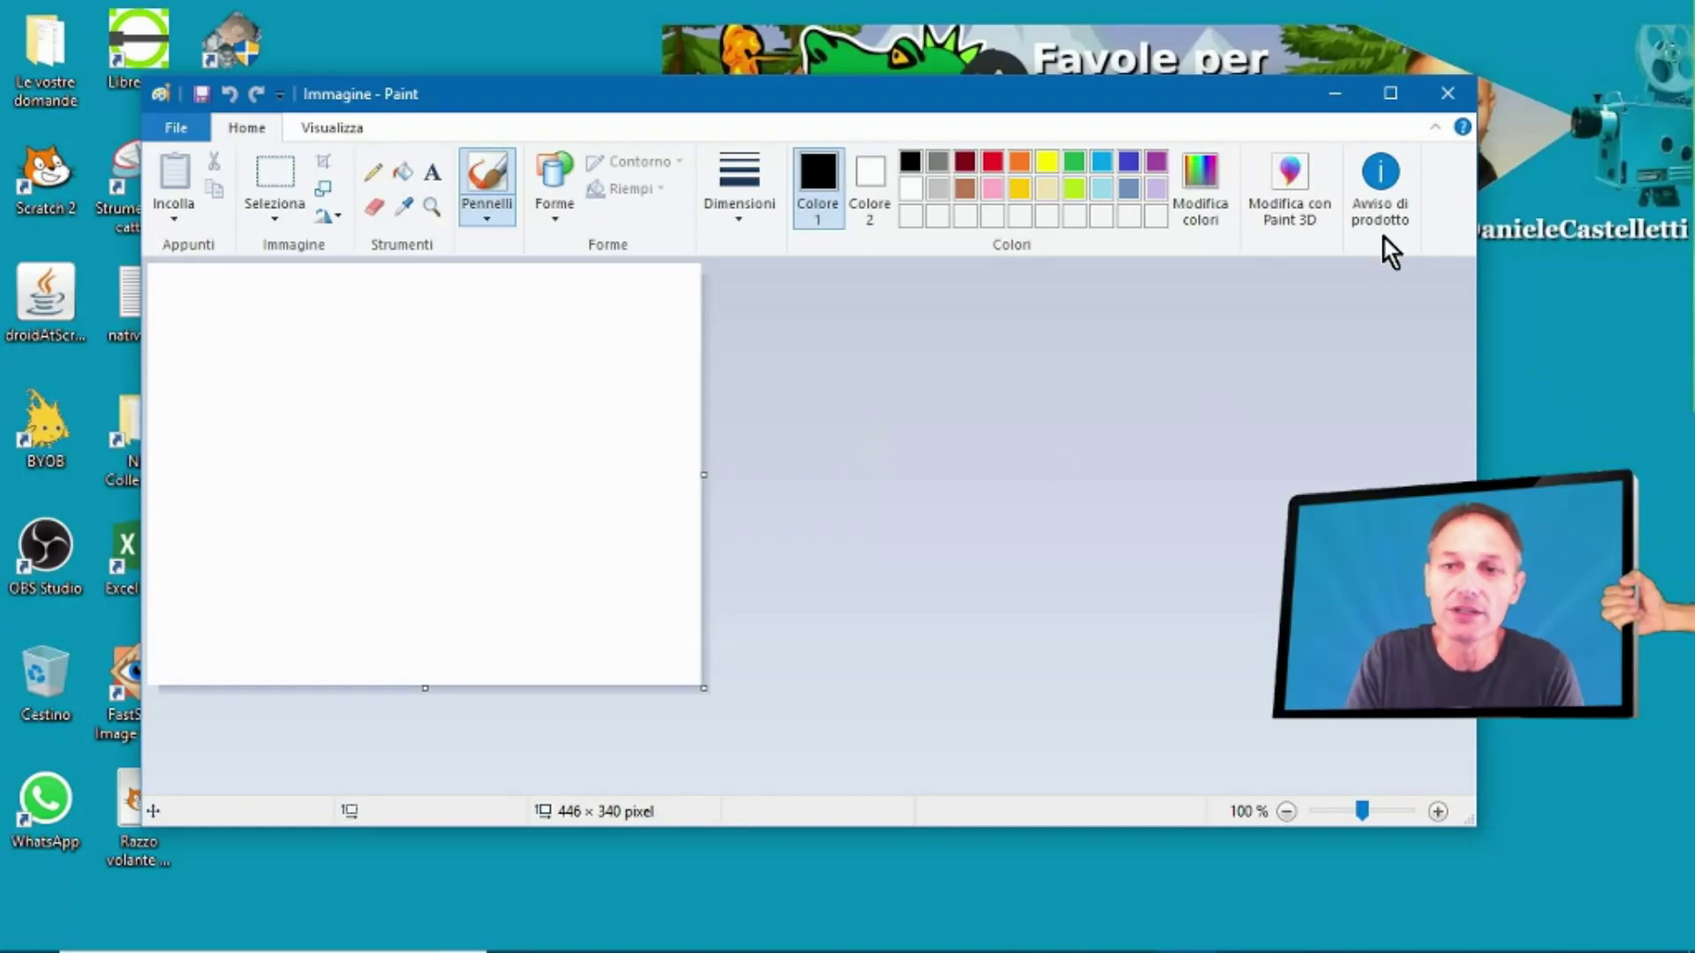
click(1391, 94)
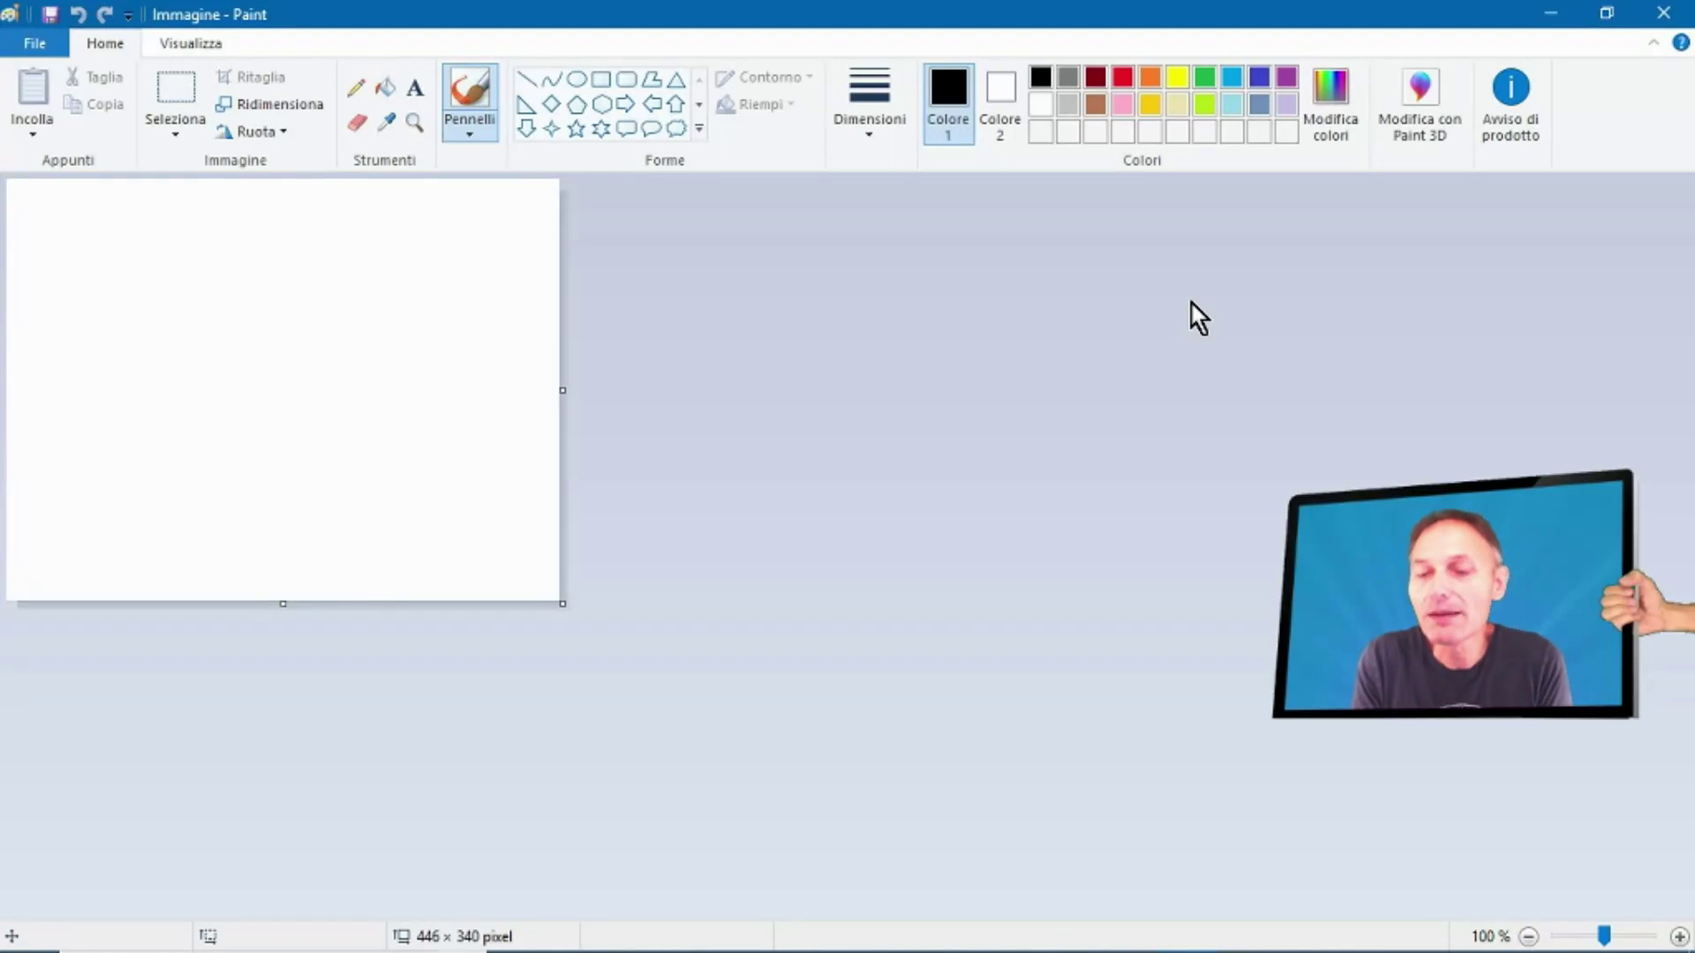